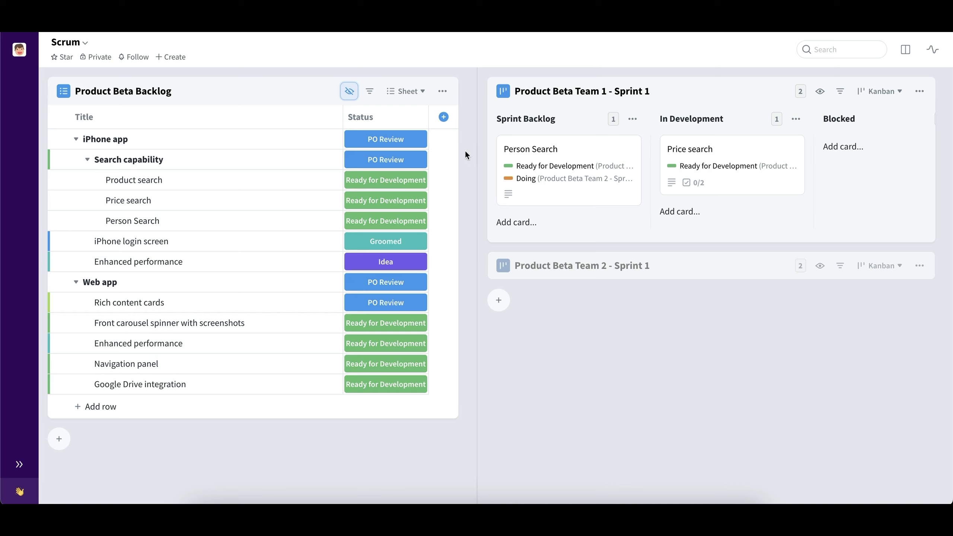
Step: Convert the Beta Sprint status field of the Product Beta Team 1 - Sprint 1 board to a shared field and save it
click(919, 94)
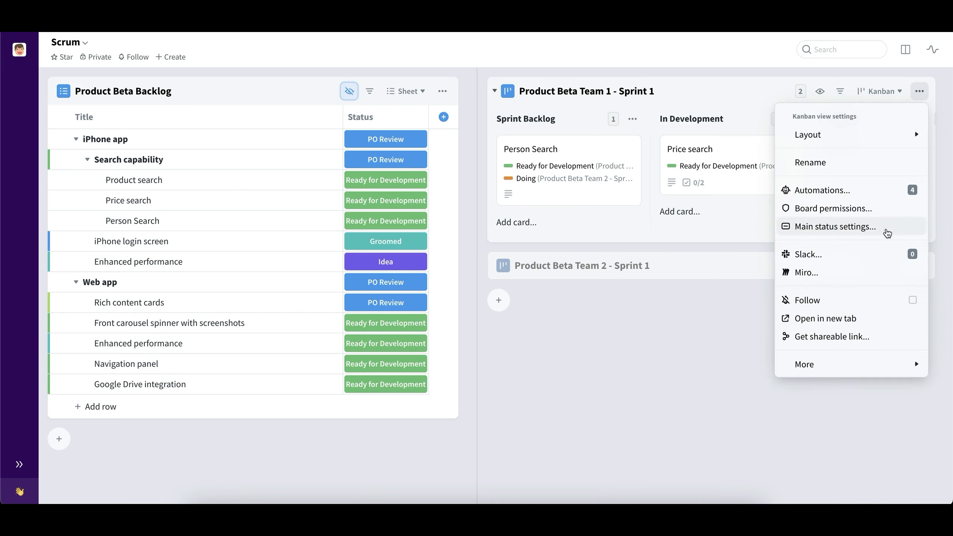
click(888, 227)
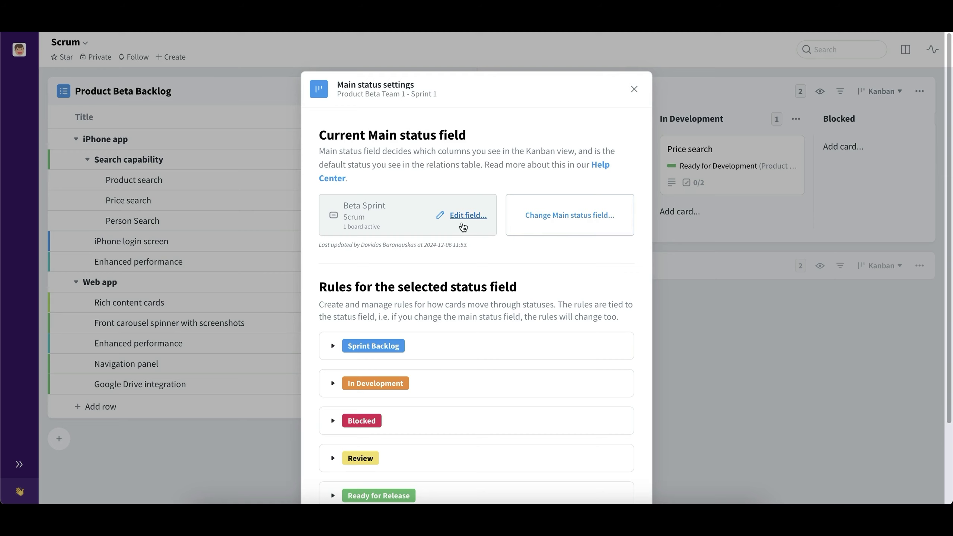
click(471, 218)
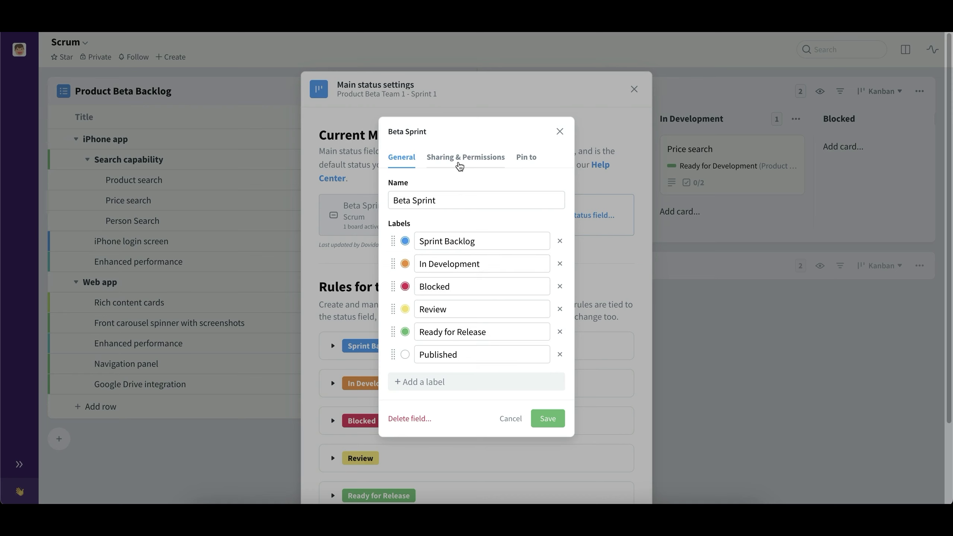
click(459, 165)
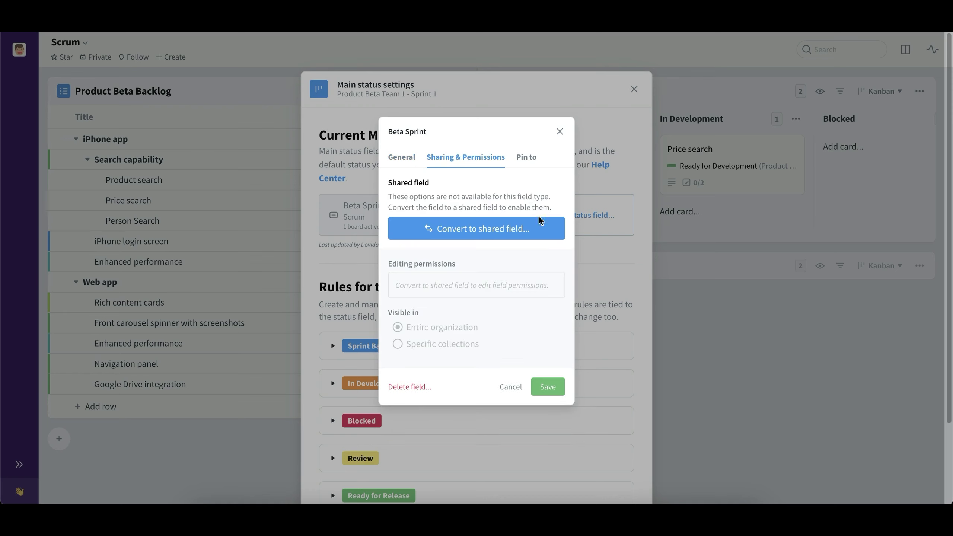
click(542, 231)
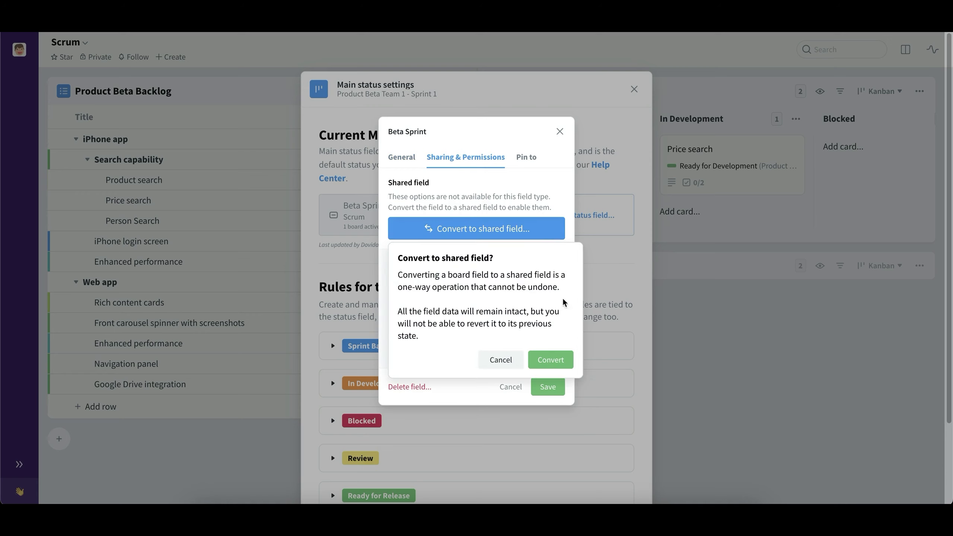
click(573, 360)
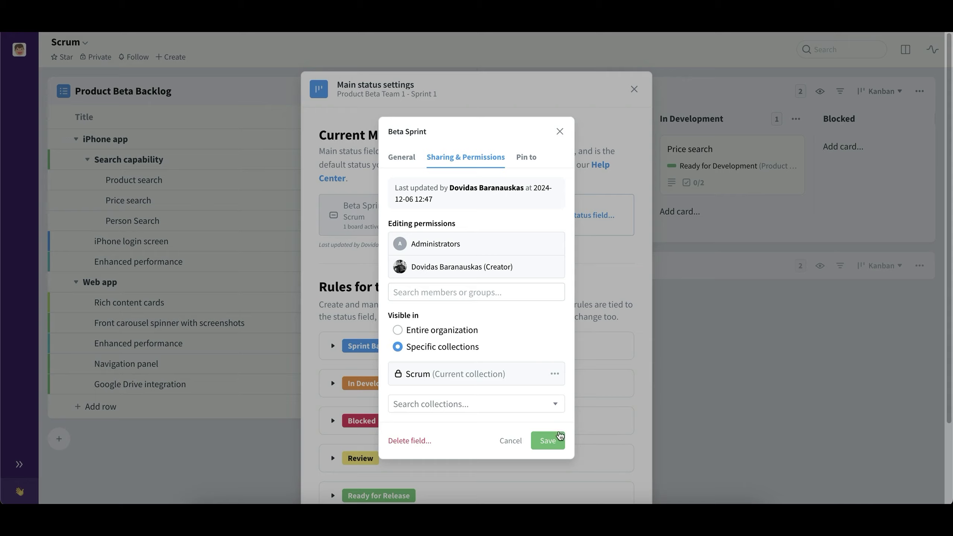
click(560, 440)
click(680, 331)
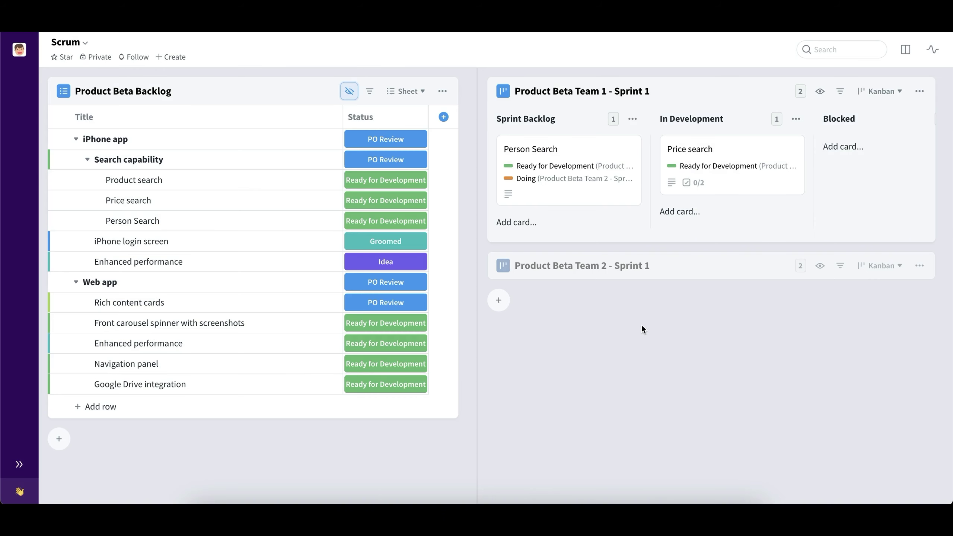
Step: Add the Beta Sprint field as a column in Product Beta Backlog and move the Price search card to Blocked on the Team 1 board
click(443, 117)
click(359, 401)
text(beta spri)
click(410, 196)
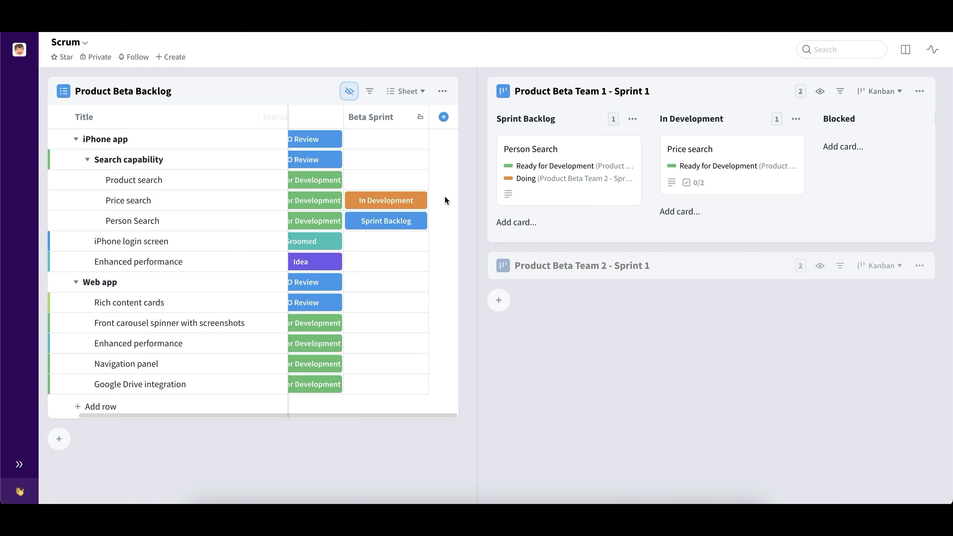
drag(718, 162, 889, 190)
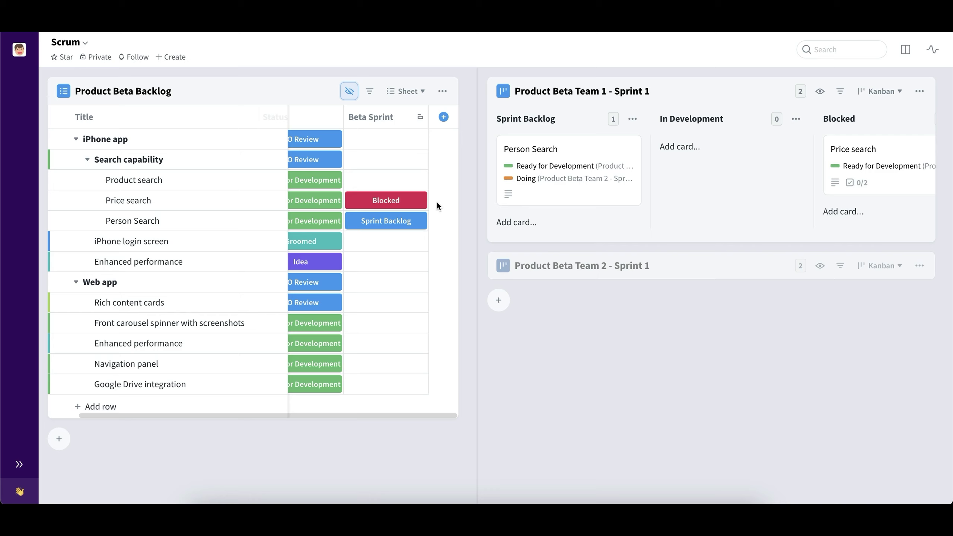
Step: Select Beta Sprint as the new Main status field for the Product Beta Team 2 - Sprint 1 board and accept the suggested status mapping
click(711, 263)
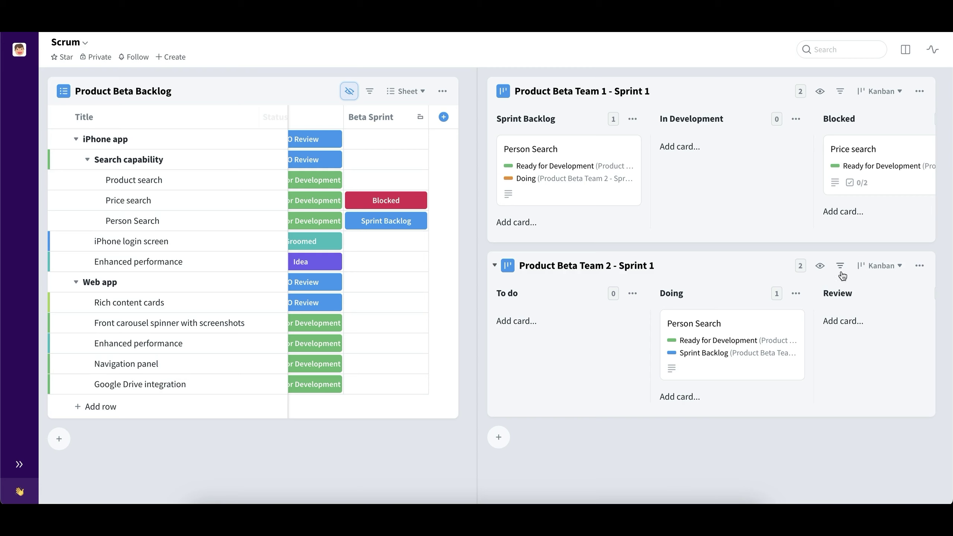
click(919, 267)
mouse_move(916, 272)
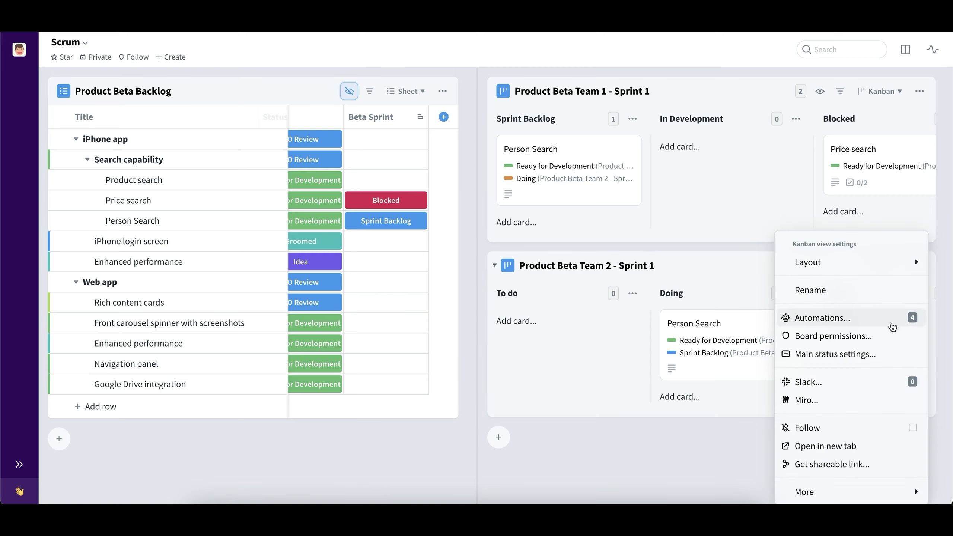
click(897, 359)
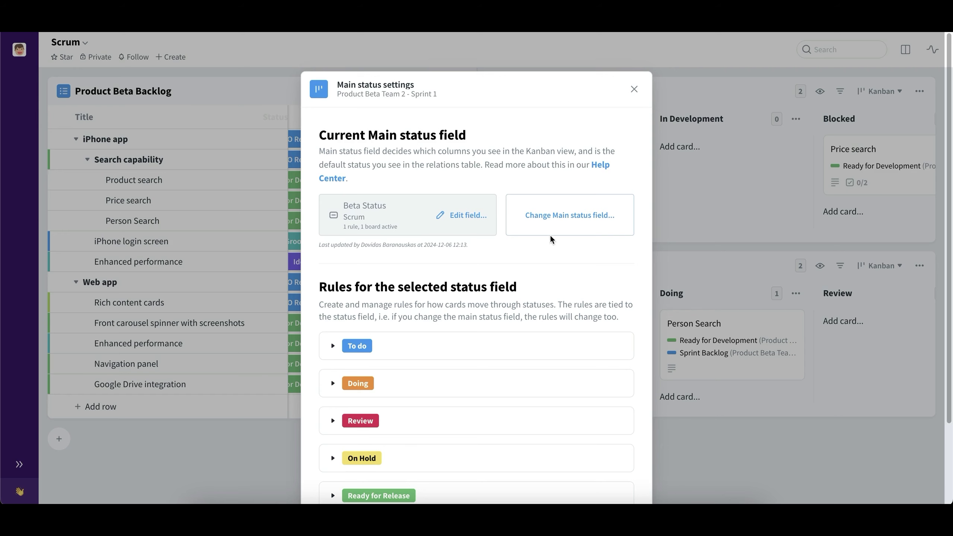
click(572, 222)
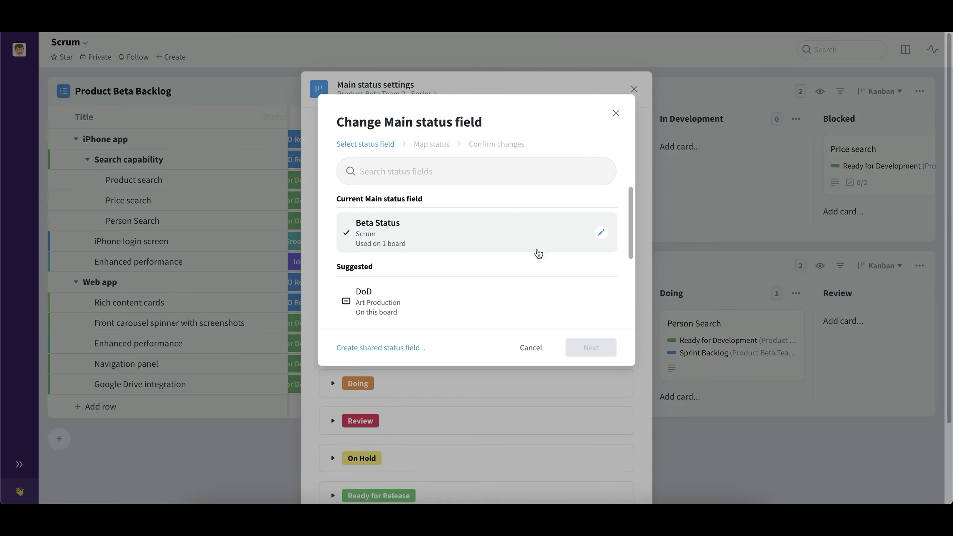
scroll(491, 309, down, 2)
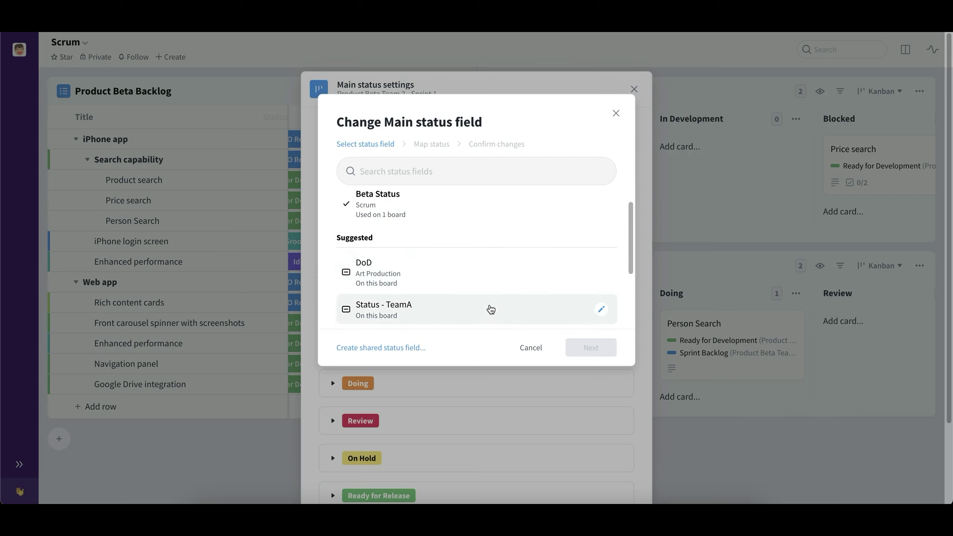
scroll(491, 308, up, 1)
scroll(491, 309, down, 2)
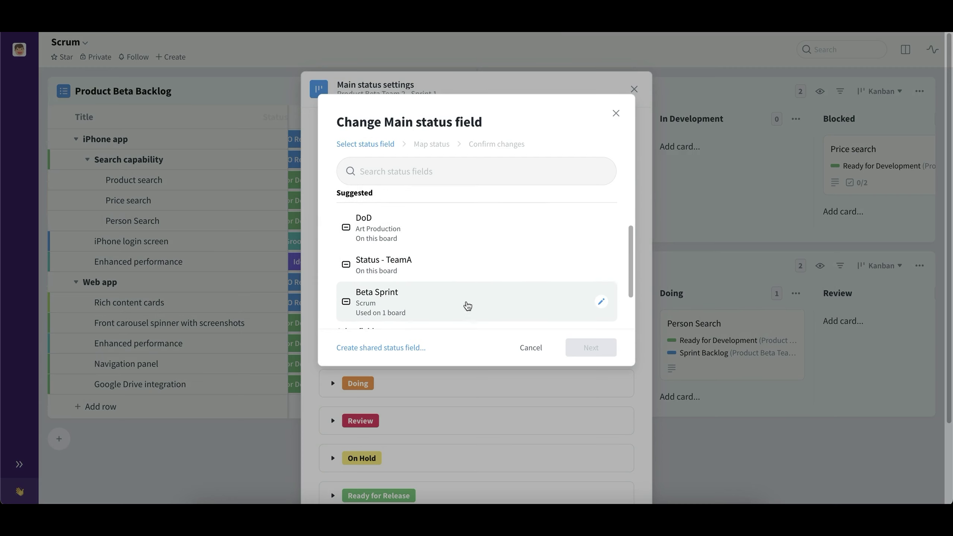
double_click(451, 304)
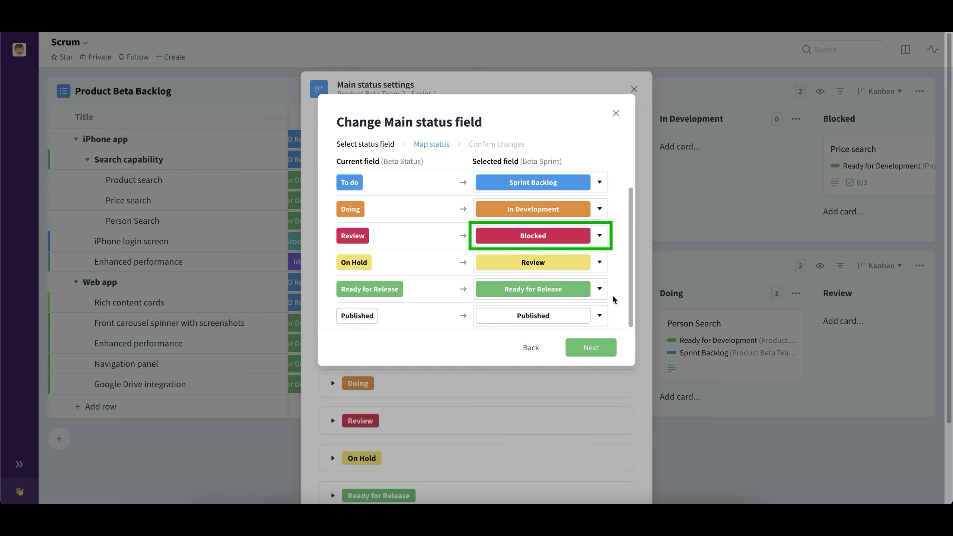
click(612, 347)
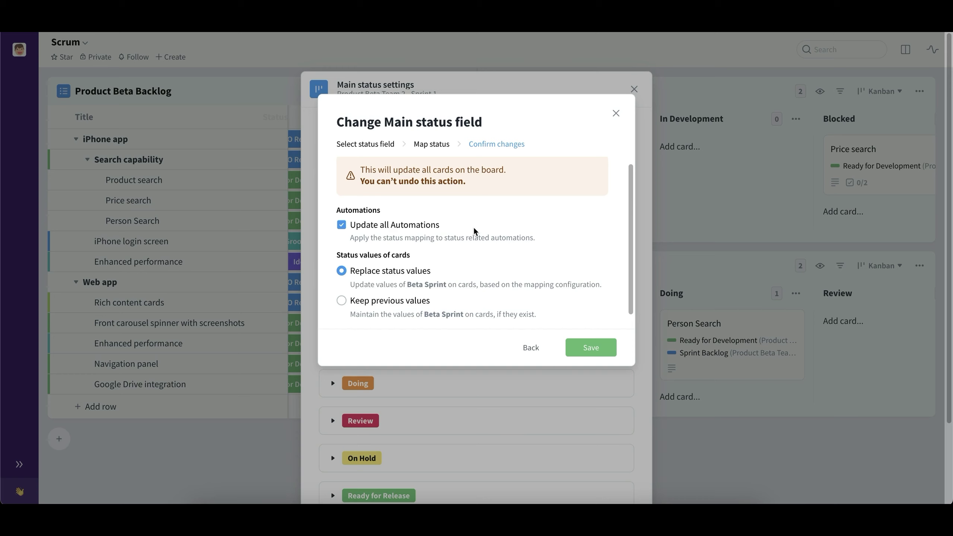
scroll(478, 252, down, 1)
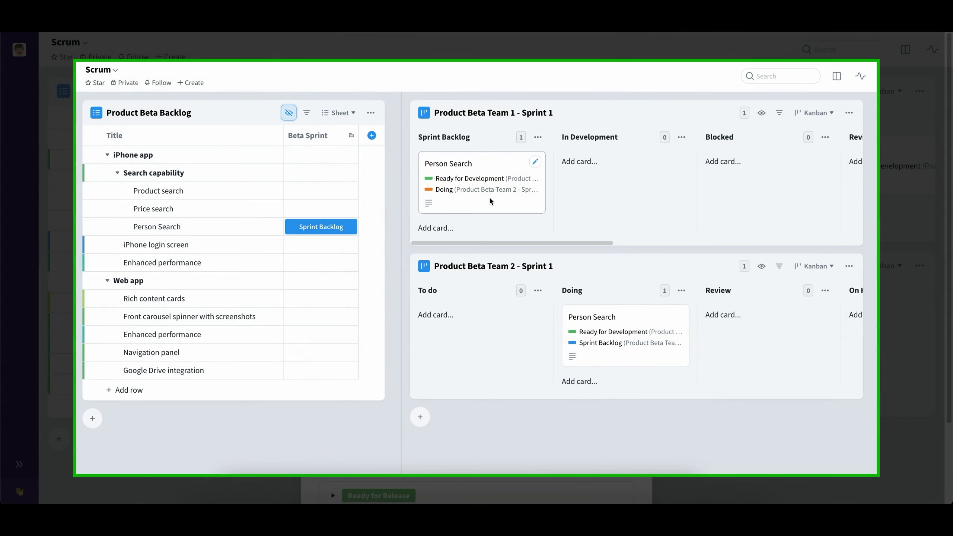
Step: Change the Team 2 board's Main status field to Beta Sprint with the Replace status values option and confirm the change
click(849, 266)
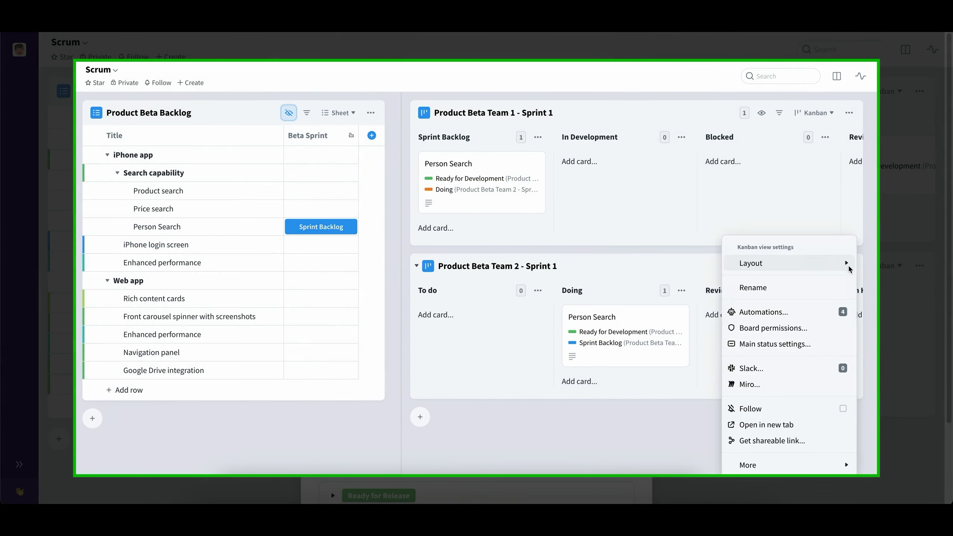
click(837, 343)
click(561, 226)
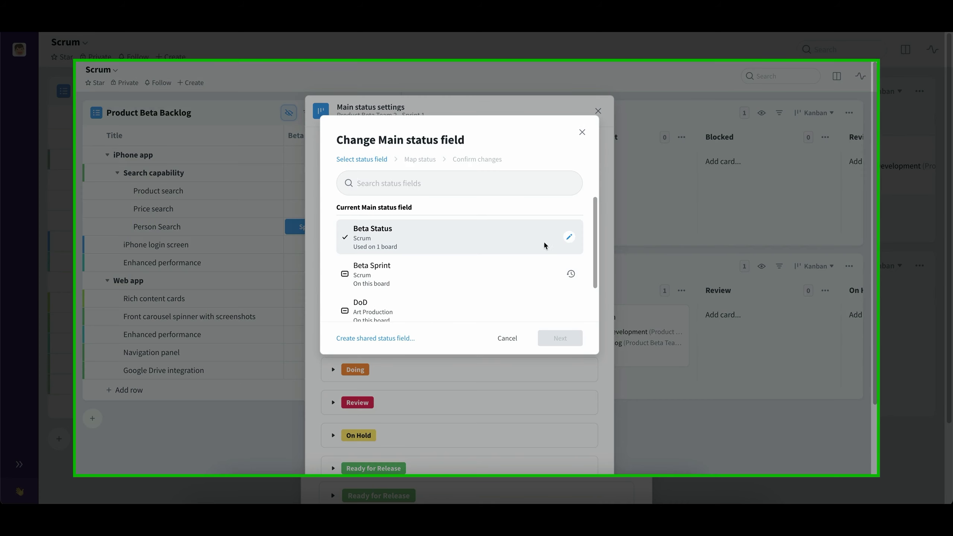
click(530, 271)
click(558, 335)
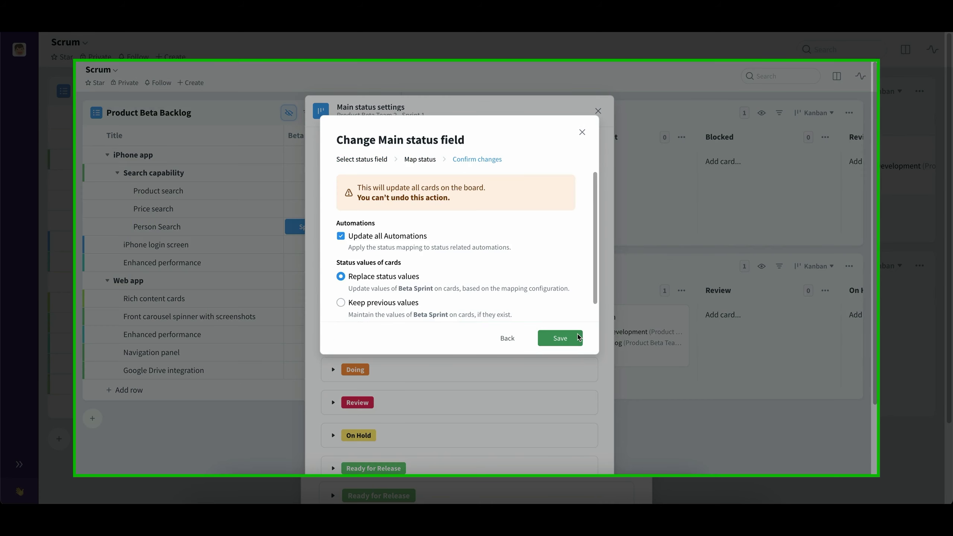
click(580, 337)
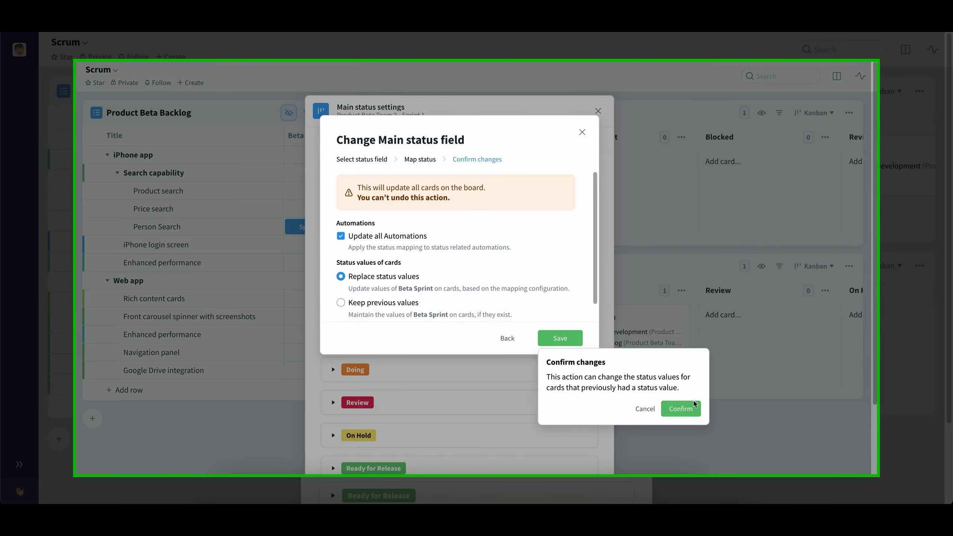
click(680, 409)
click(692, 405)
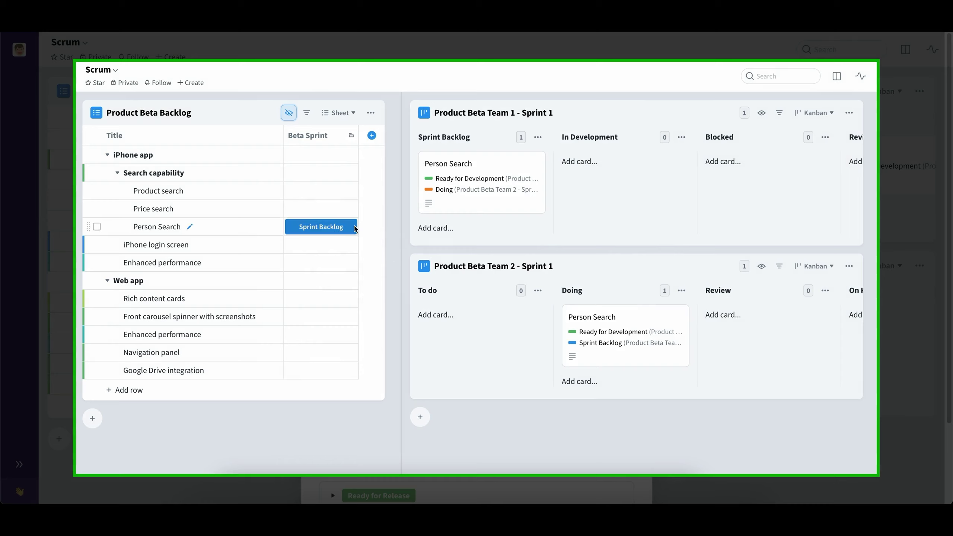
Step: Change the Team 2 board's Main status field to Beta Sprint with the Keep previous values option and save
click(850, 266)
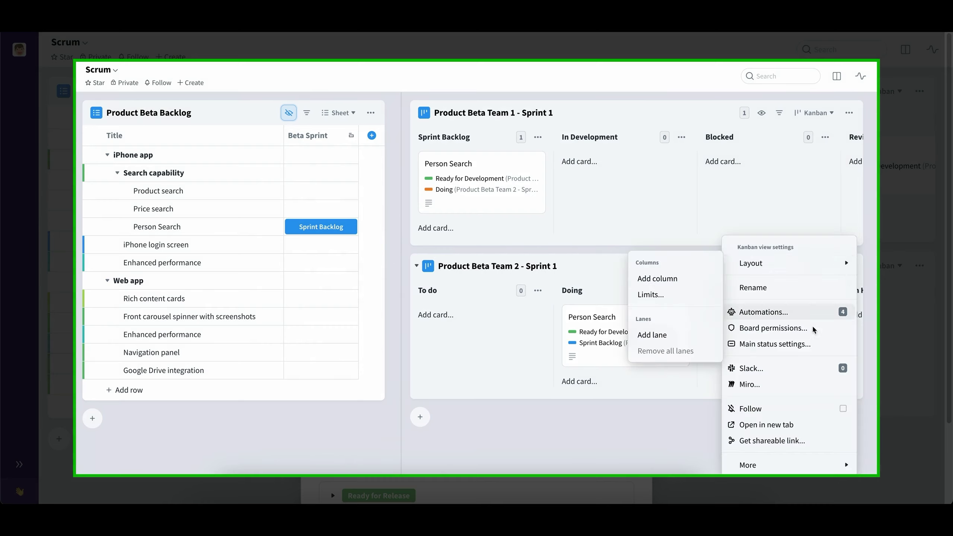
click(774, 342)
click(571, 226)
click(521, 270)
click(570, 334)
click(569, 334)
click(415, 307)
click(556, 338)
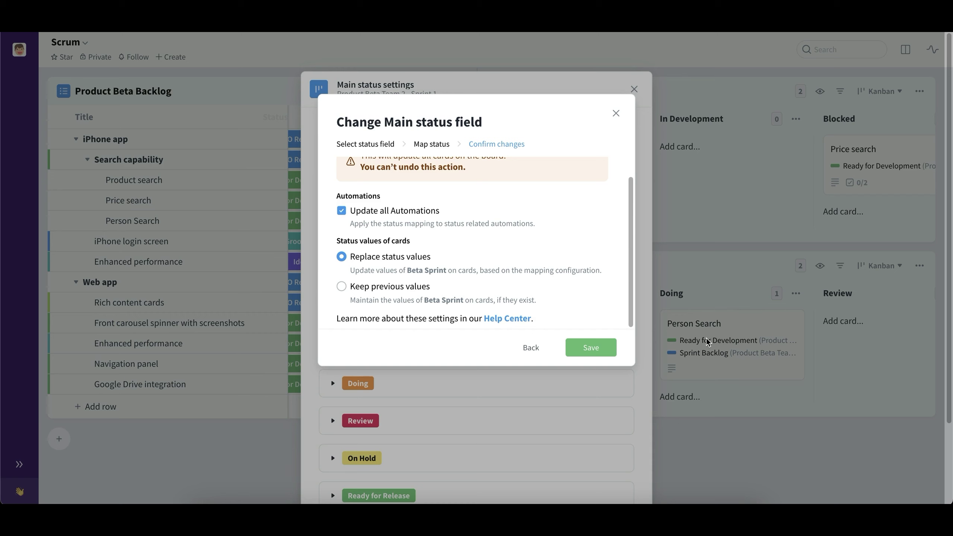
Step: Save and confirm the Main status field change with Update all Automations and Replace status values selected, then close the settings
click(591, 348)
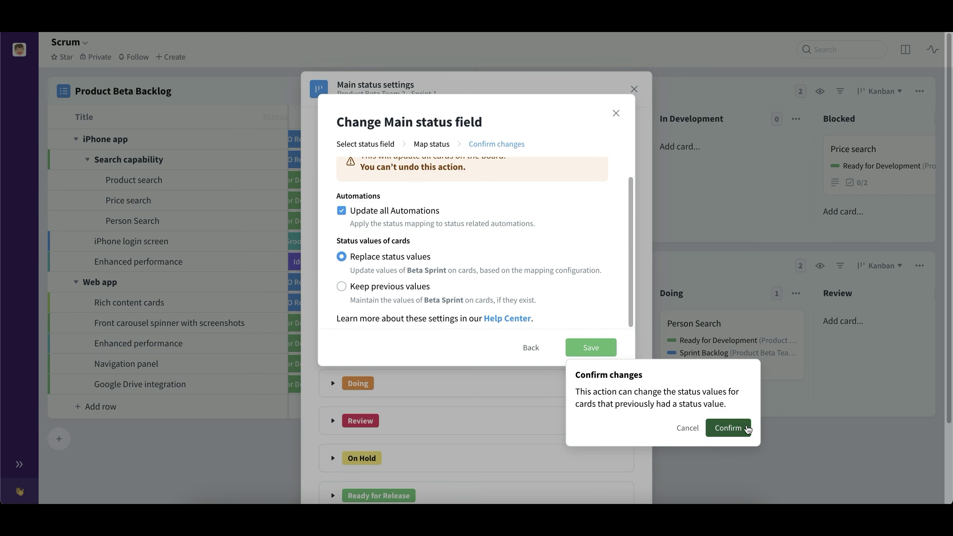
click(747, 429)
click(743, 417)
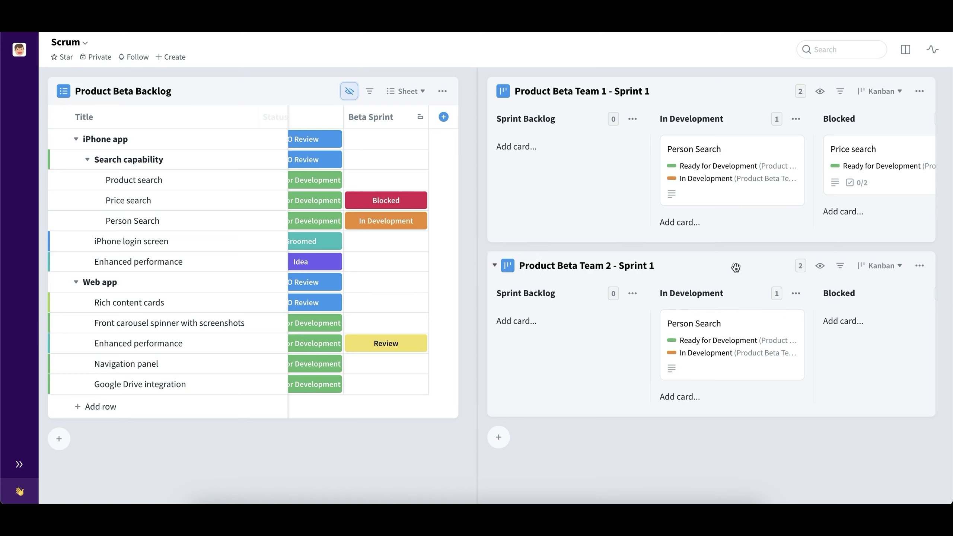
Step: Move the Person Search card from In Development to Sprint Backlog on the Team 2 board
drag(749, 329, 579, 323)
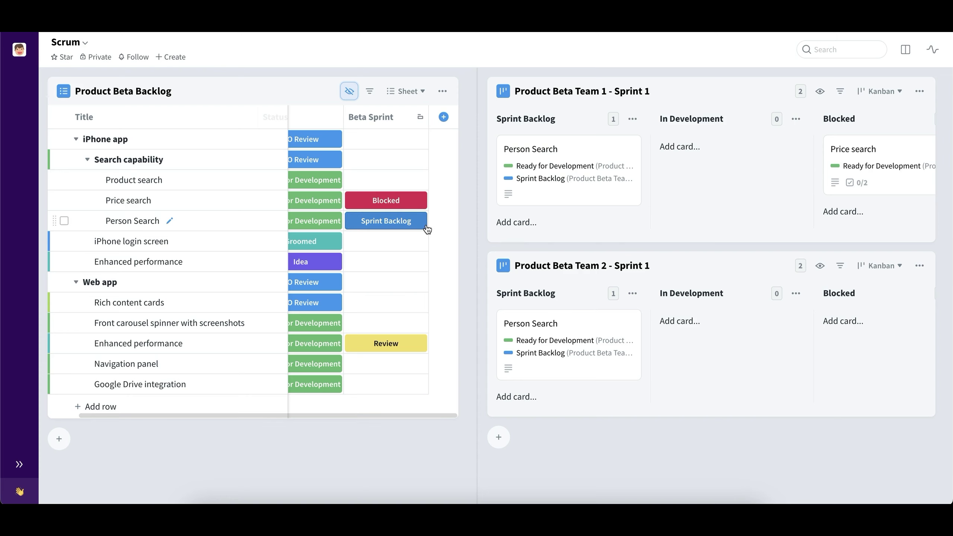
scroll(426, 232, left, 1)
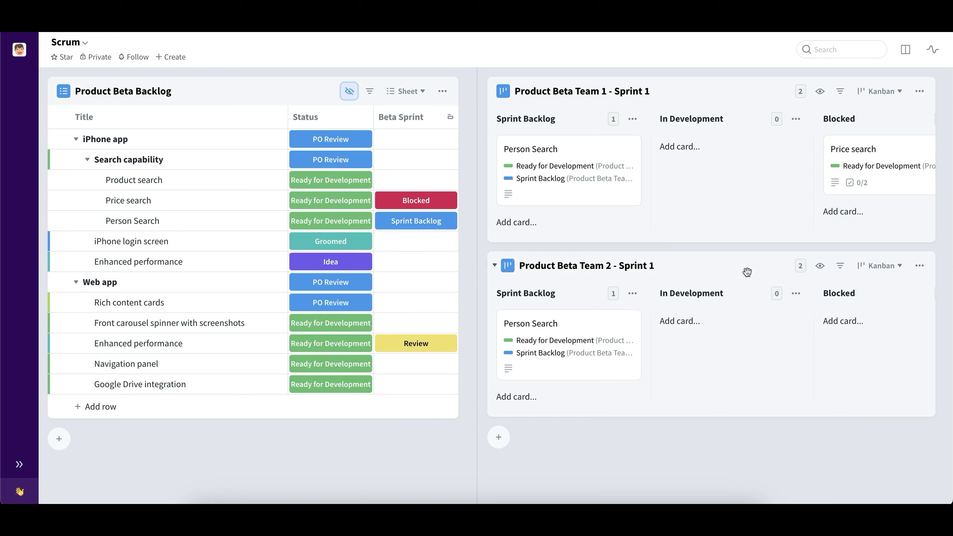
Step: Try to rename the In Development column on the Team 2 board to "To do", cancelling at the confirmation
click(720, 297)
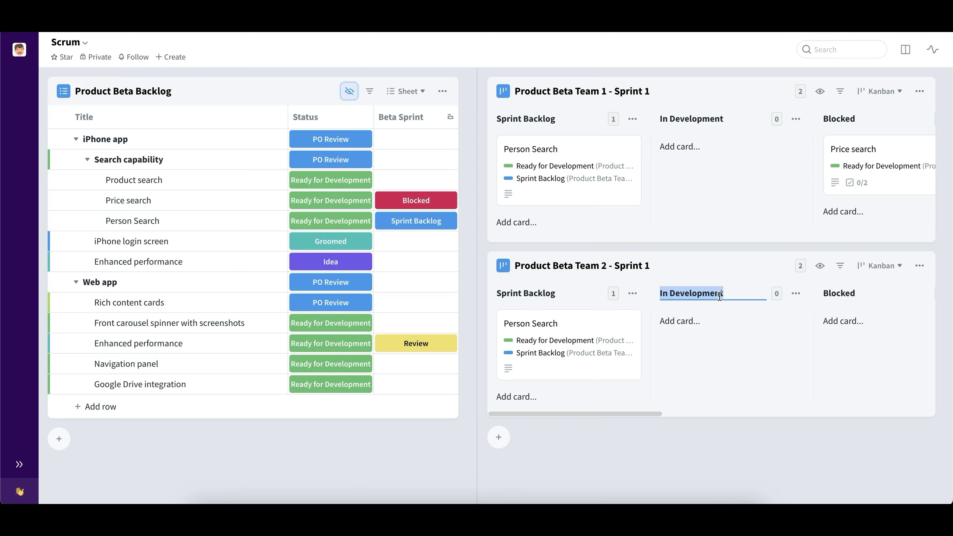
text(To do)
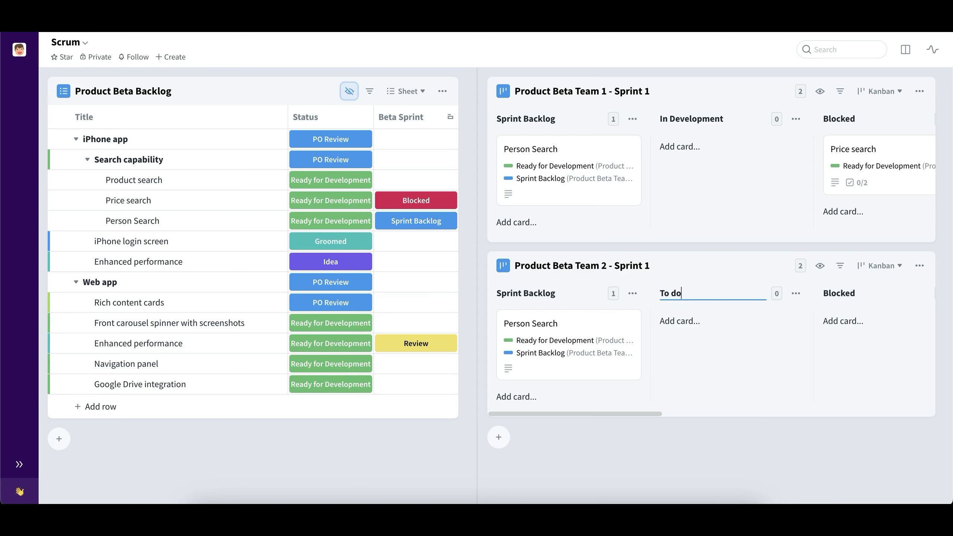
key(Return)
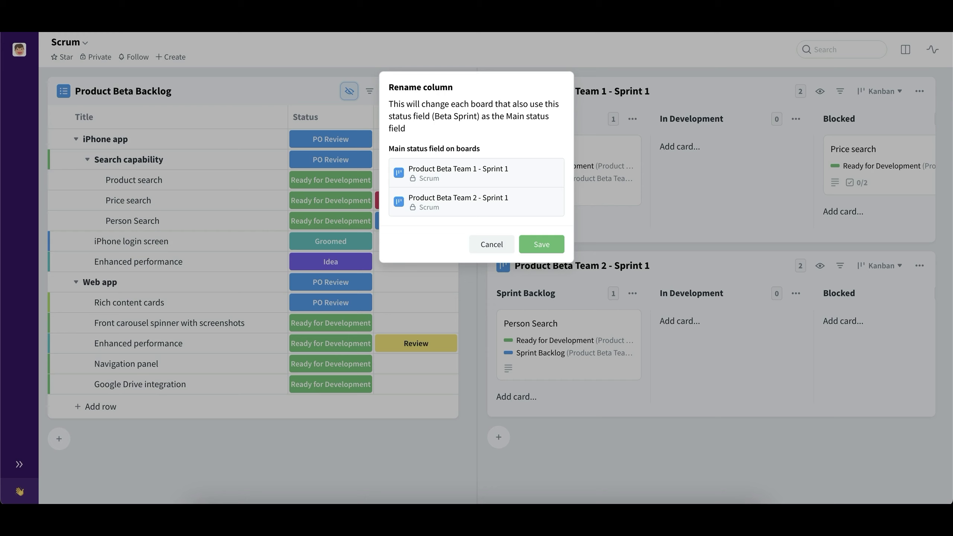
click(489, 244)
Step: Try to move the In Development column ahead of Sprint Backlog on the Team 2 board, cancelling at the confirmation
drag(726, 296, 541, 296)
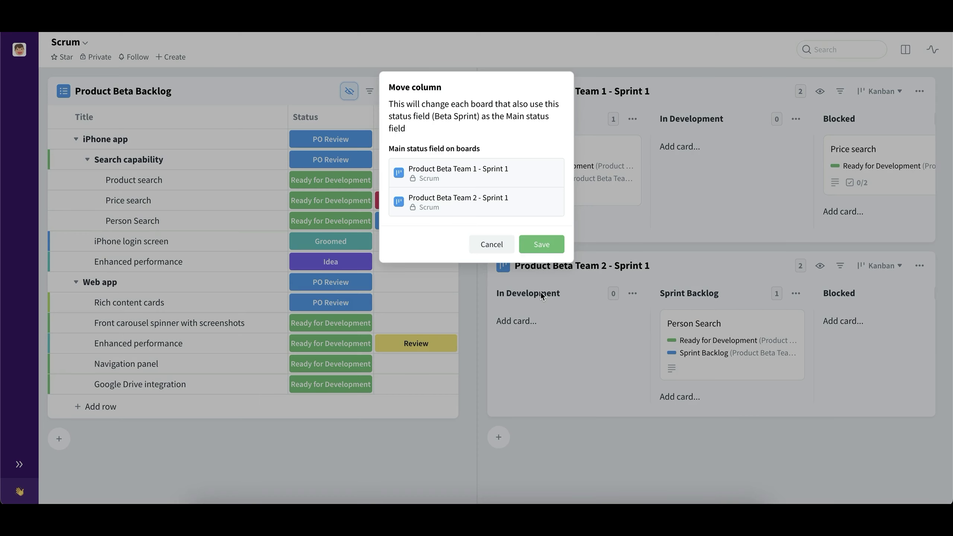
click(496, 247)
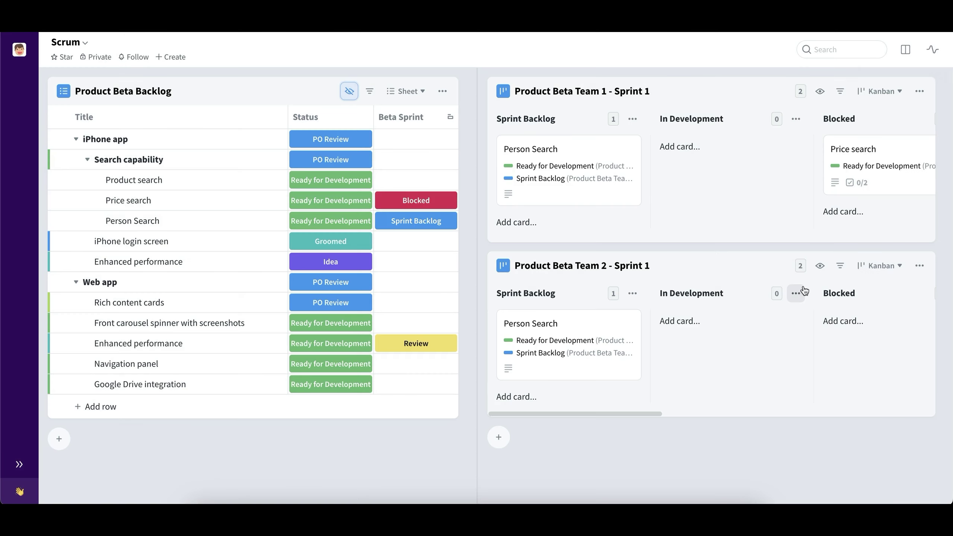
Step: Try to delete the In Development column on the Team 2 board
click(800, 296)
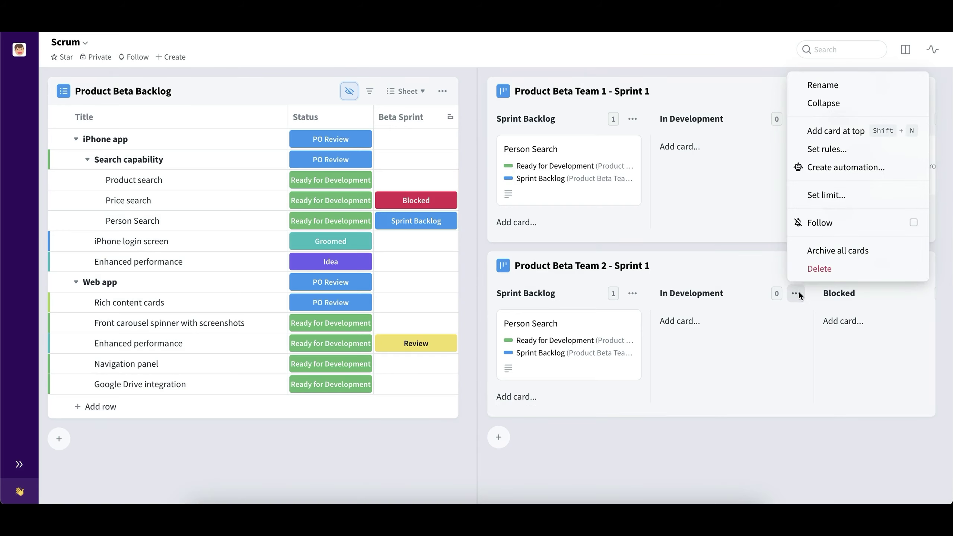
click(843, 269)
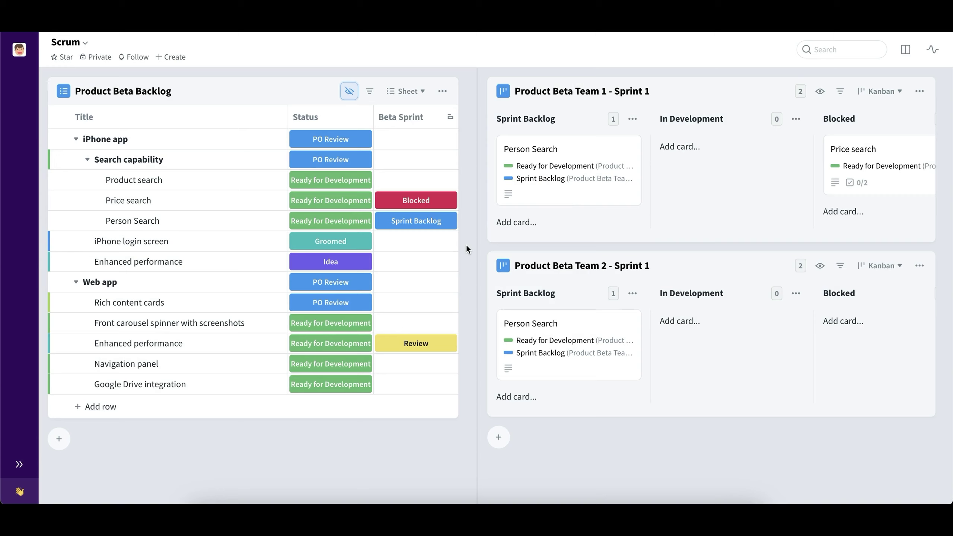
Step: Open the Main status settings of the Team 2 board and expand the rules for the Sprint Backlog status
click(912, 266)
click(887, 350)
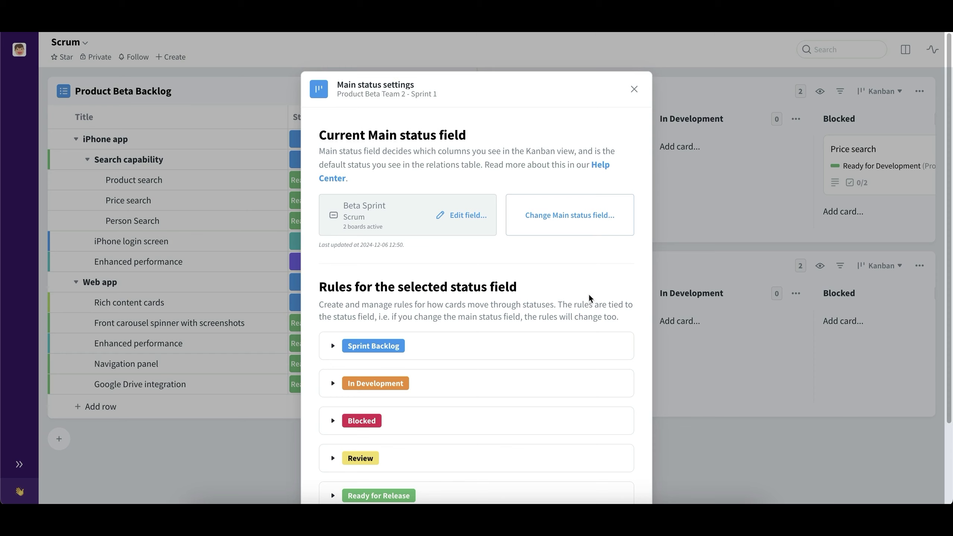
scroll(567, 305, down, 1)
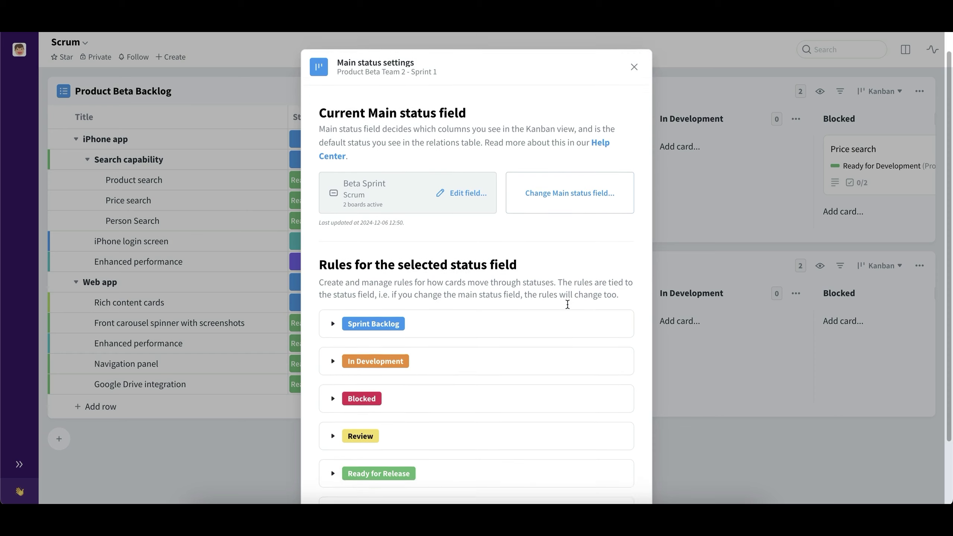
scroll(568, 304, down, 3)
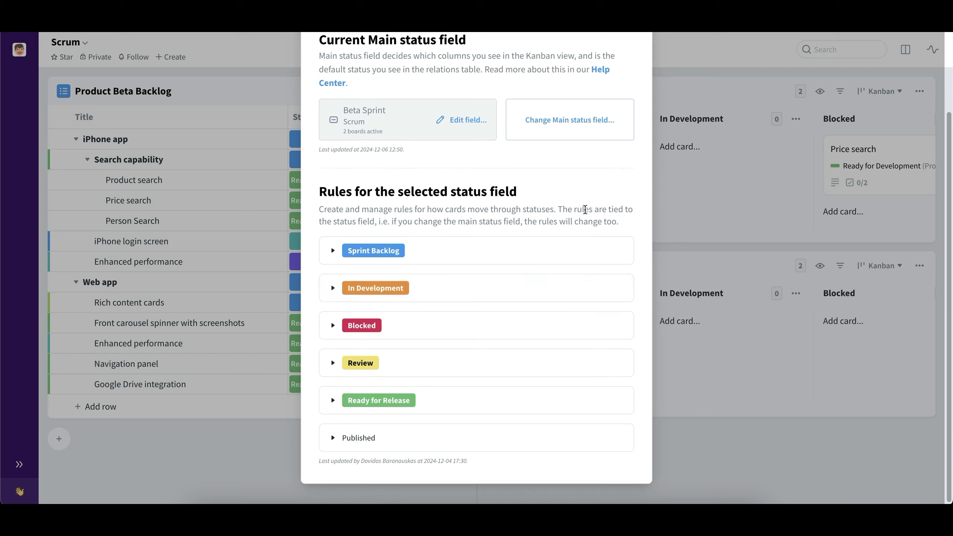
click(551, 246)
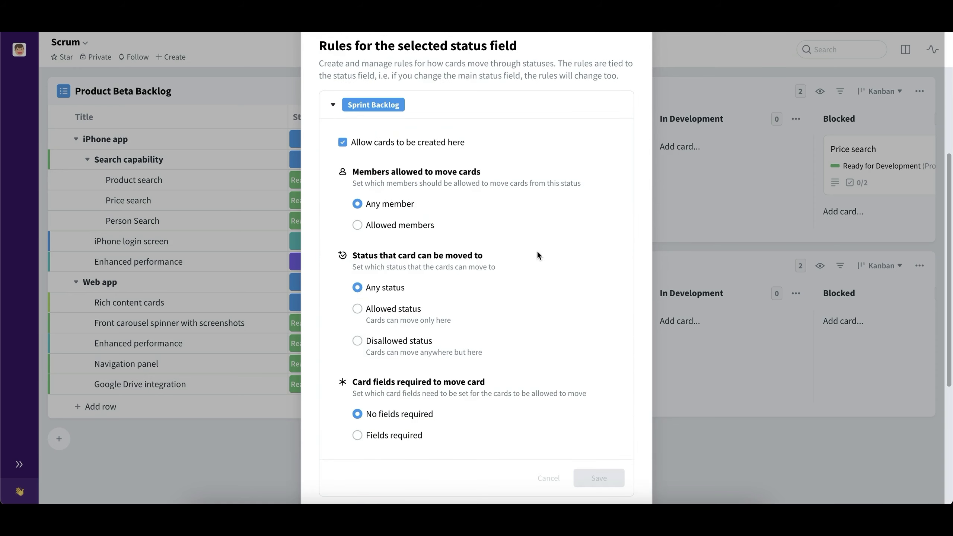
scroll(521, 268, down, 2)
scroll(501, 328, down, 1)
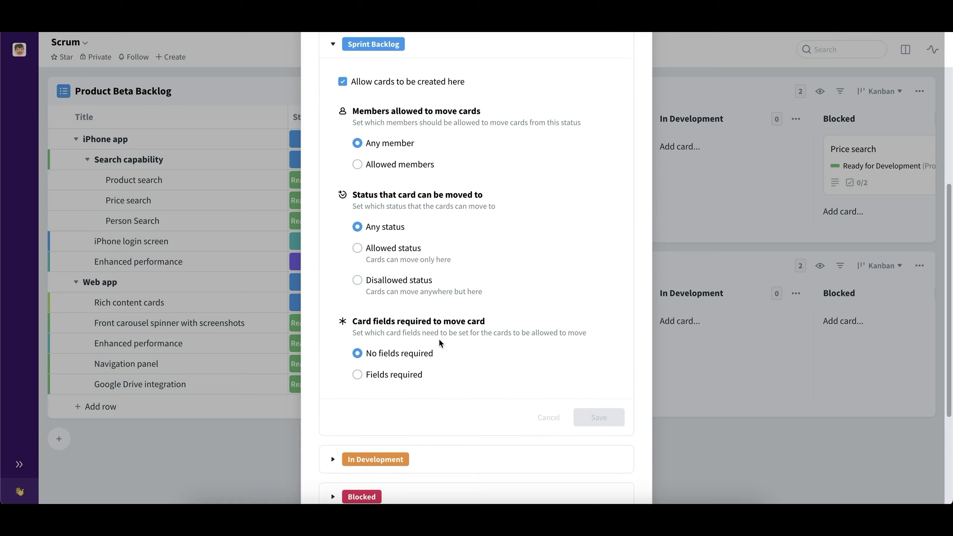
scroll(464, 341, down, 1)
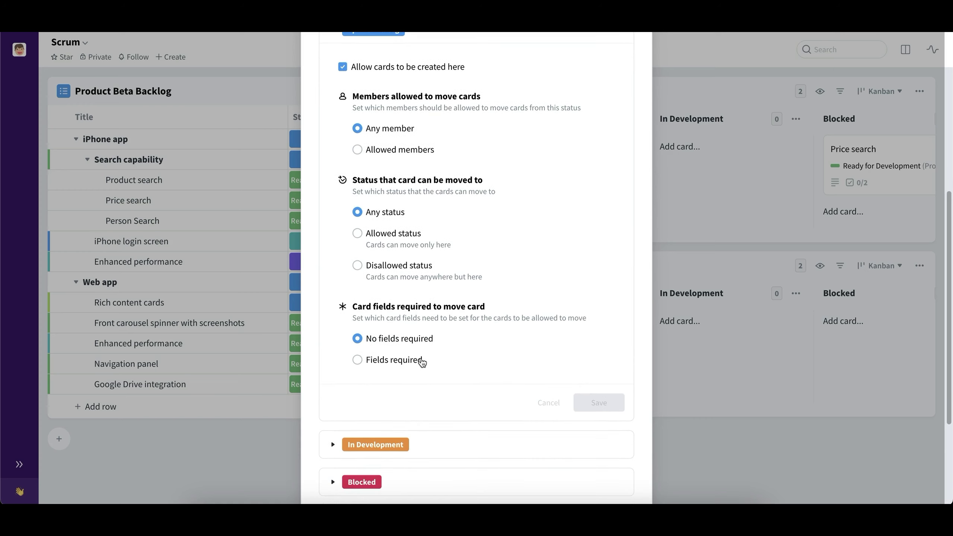
Step: Require the Members field for moving cards out of Sprint Backlog and save the rule for all boards using the status field
click(420, 361)
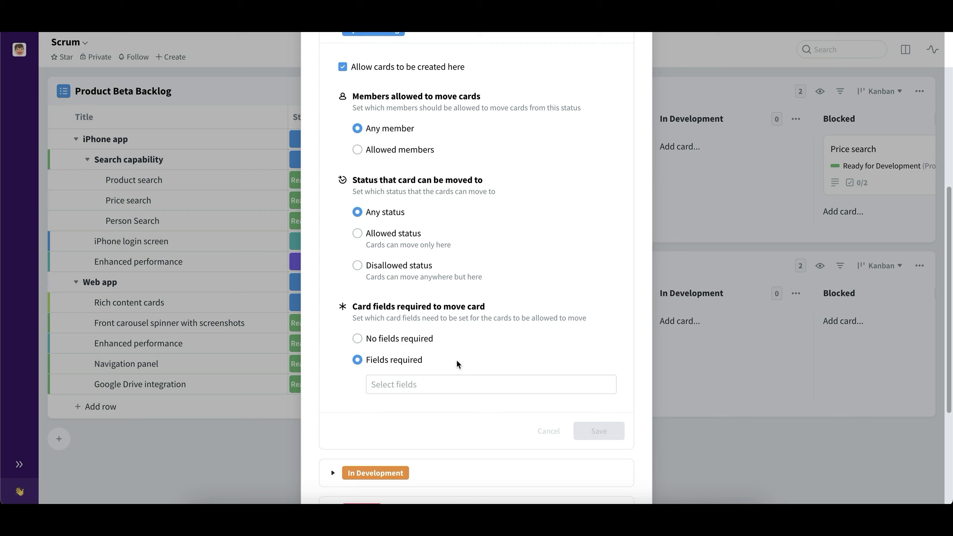
click(462, 382)
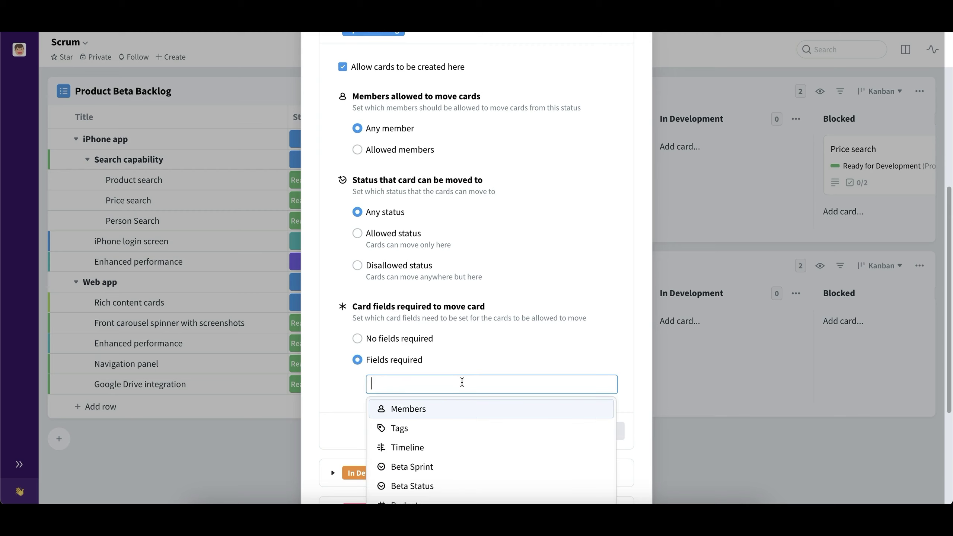
click(472, 413)
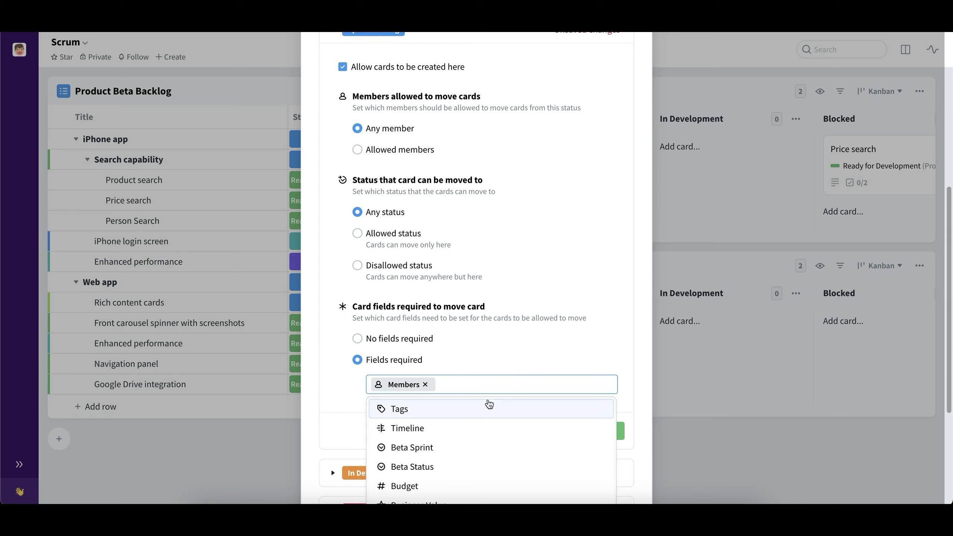
click(536, 363)
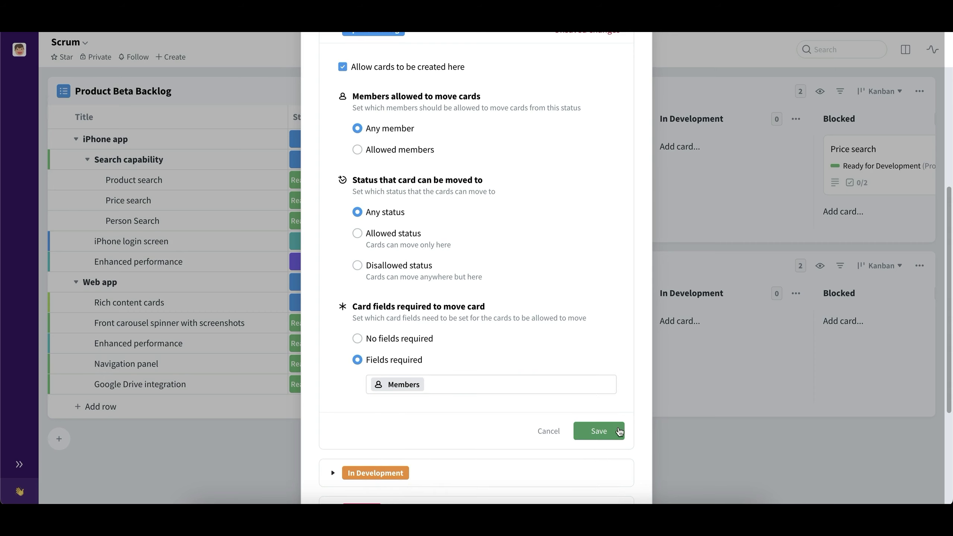
click(602, 430)
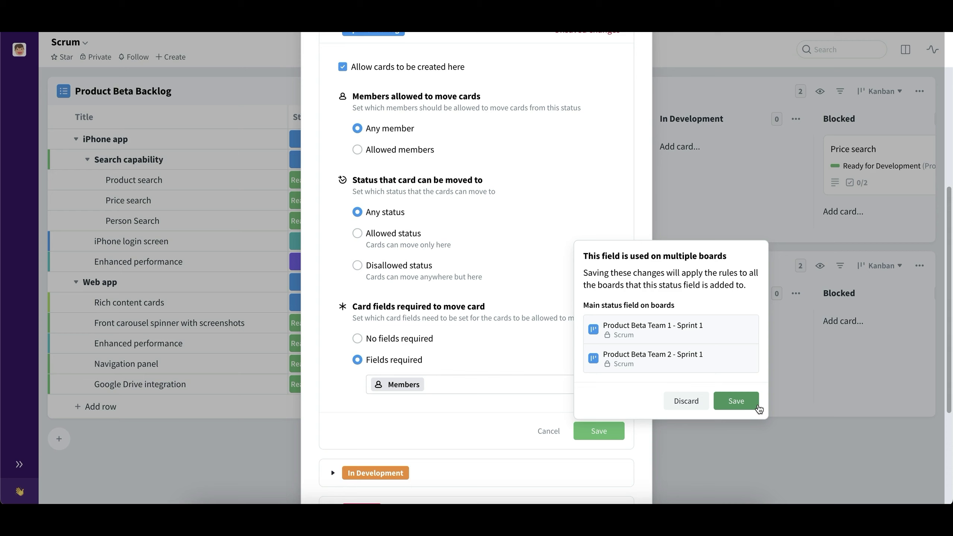
click(757, 407)
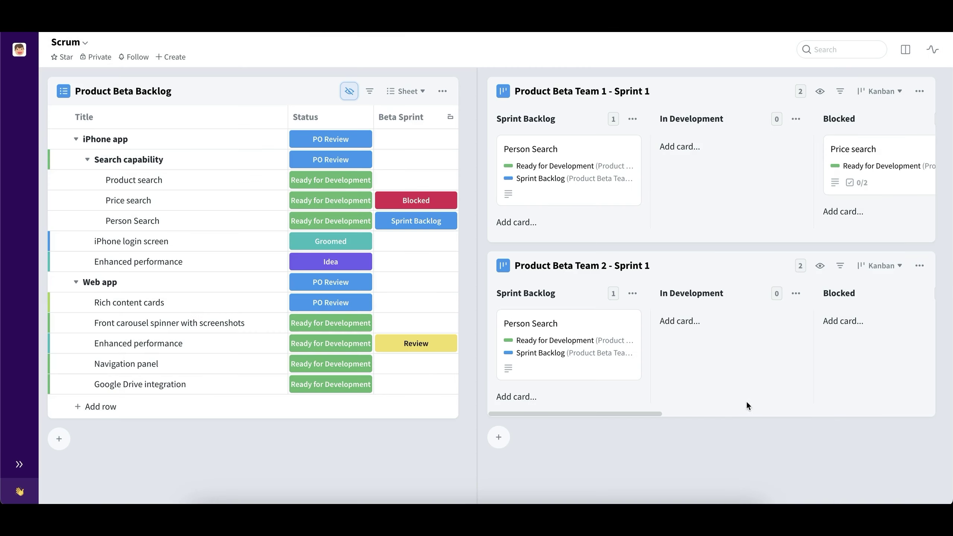
Step: Try to move the Person Search card from Sprint Backlog to In Development on the Team 1 board
drag(545, 185, 708, 195)
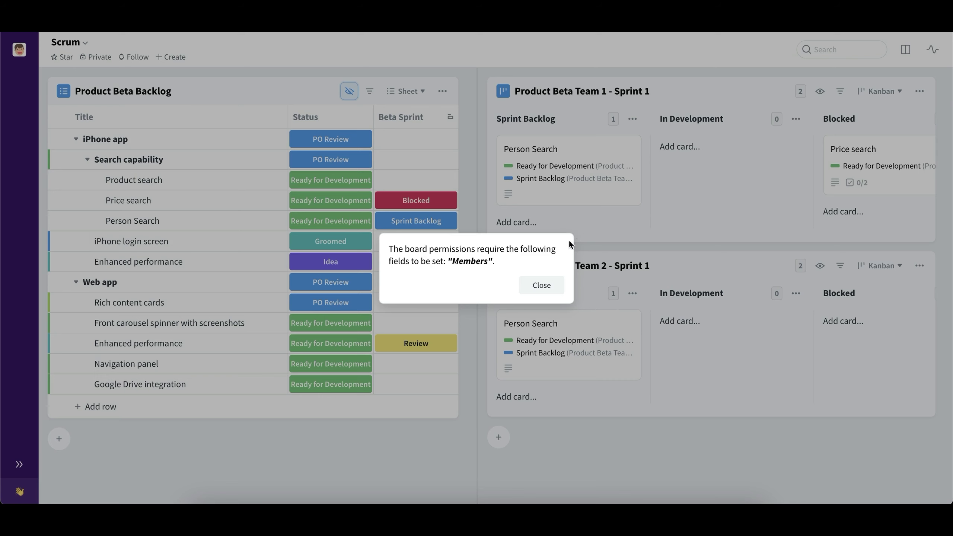
click(557, 286)
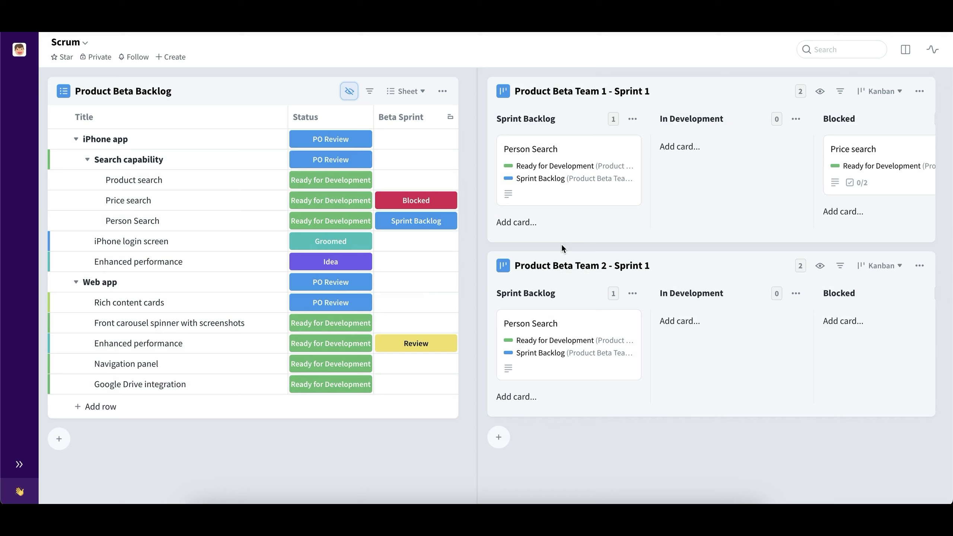